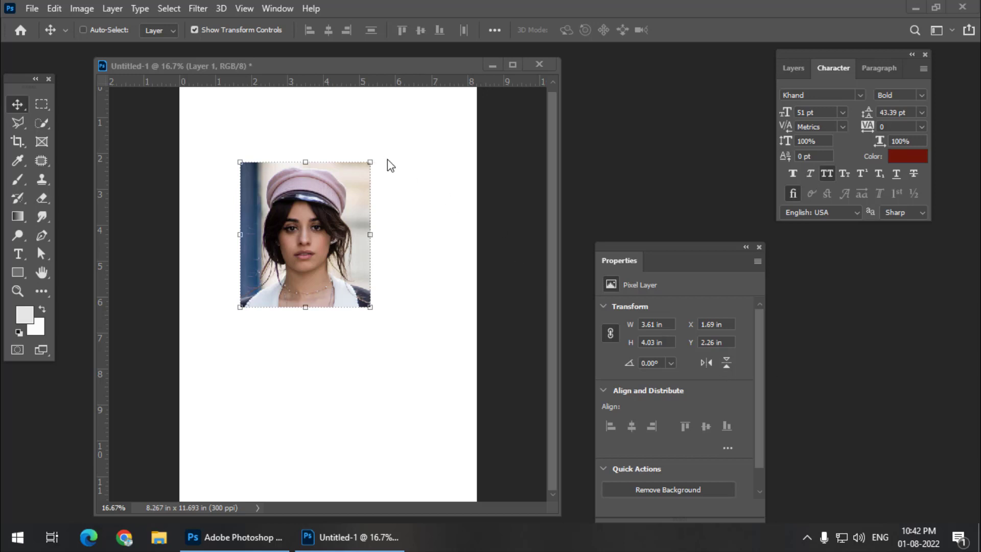
- Try rotating the photo about 44 degrees counterclockwise around its centre, then cancel the transform
left_click(17, 105)
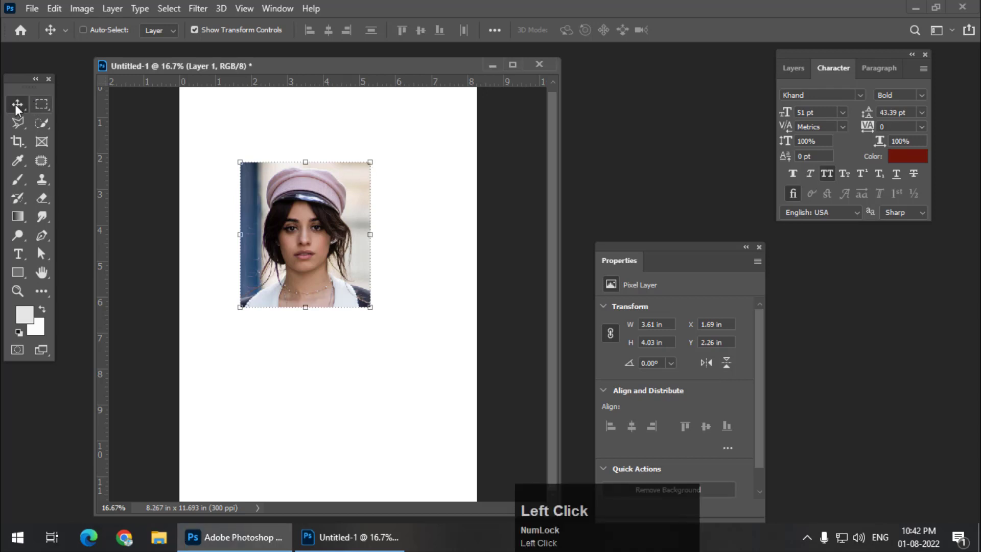
left_click_drag(383, 155, 305, 124)
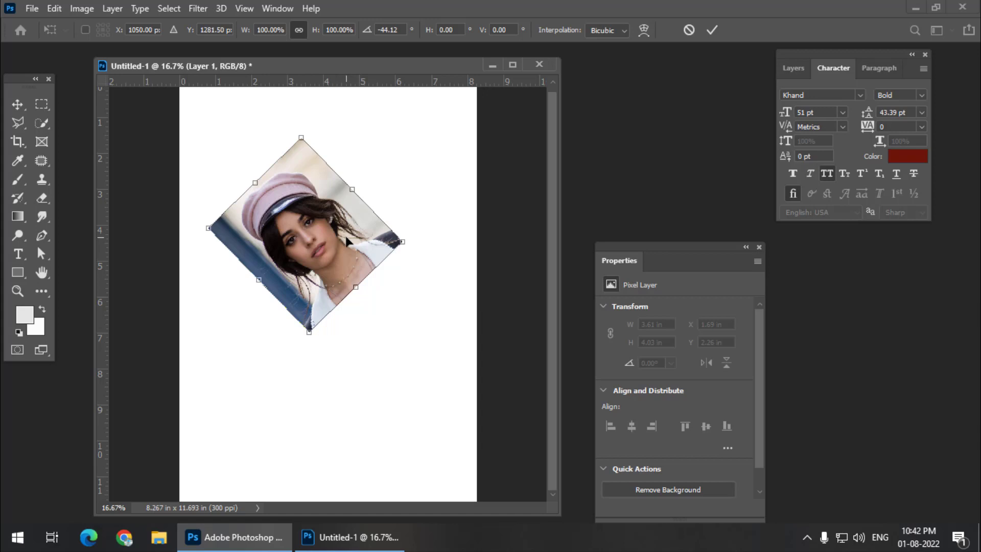
key("Escape")
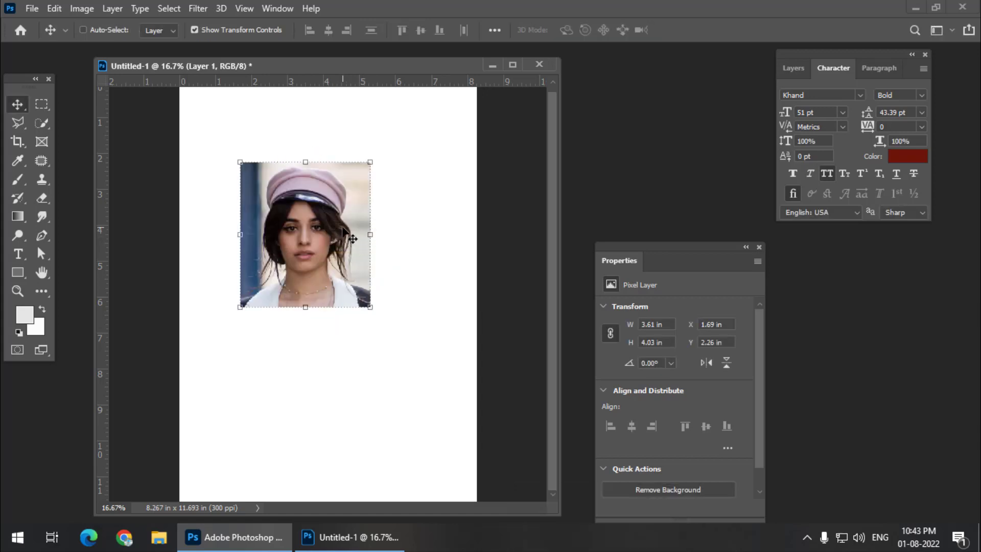
- Move the photo up slightly and draw a black rectangle about 1199 px by 1117 px below it
left_click_drag(351, 237, 352, 221)
left_click(15, 276)
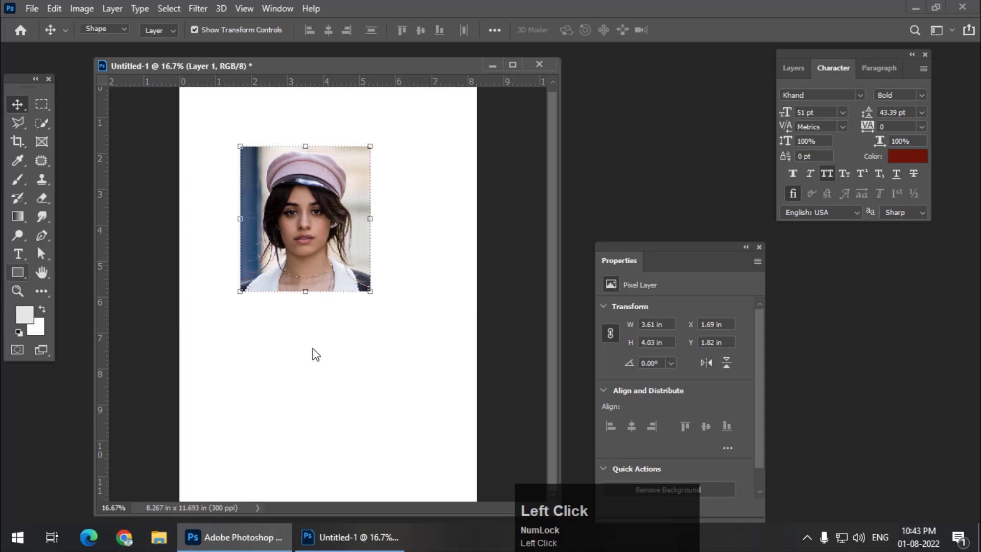
left_click_drag(253, 326, 397, 460)
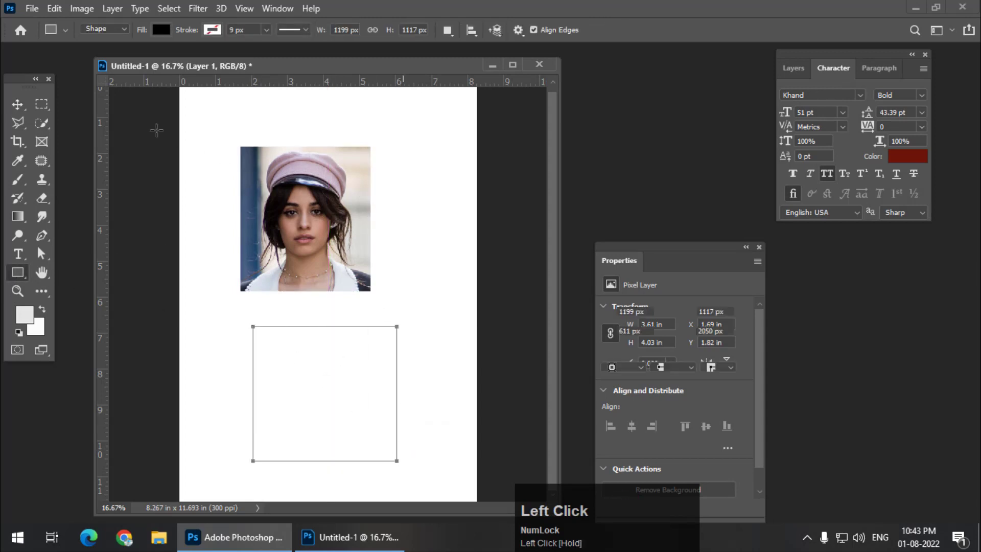
left_click(18, 104)
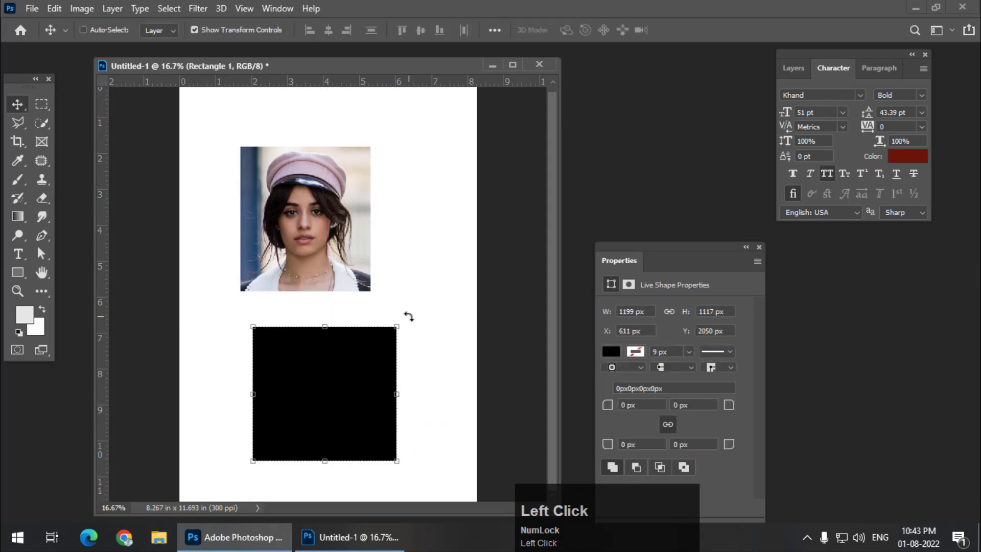
mouse_move(407, 318)
left_mouse_down()
mouse_move(364, 246)
mouse_move(416, 318)
left_mouse_up()
key("Escape")
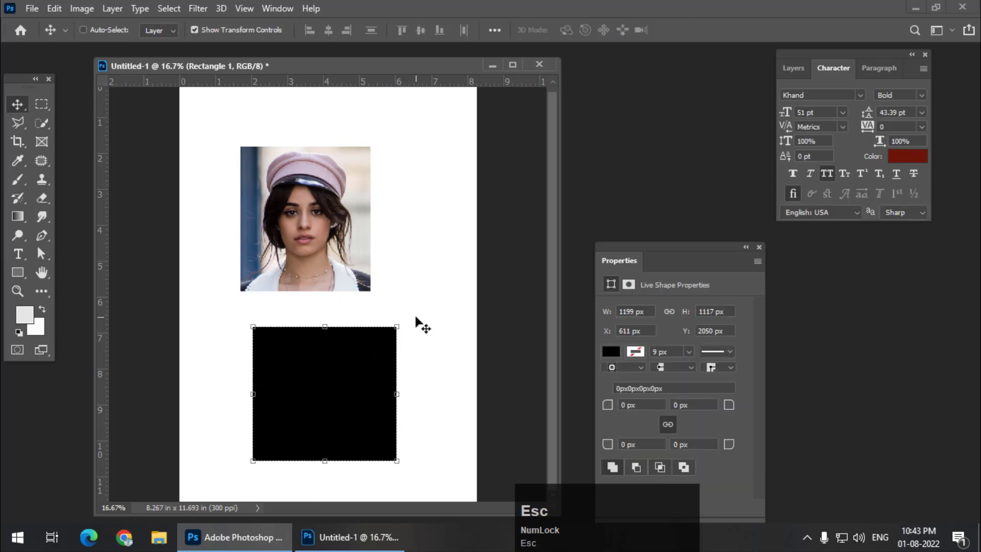
- Select the photo's layer and move the photo up to about X 1.81 in, Y 1.28 in
right_click(301, 220)
left_click(323, 226)
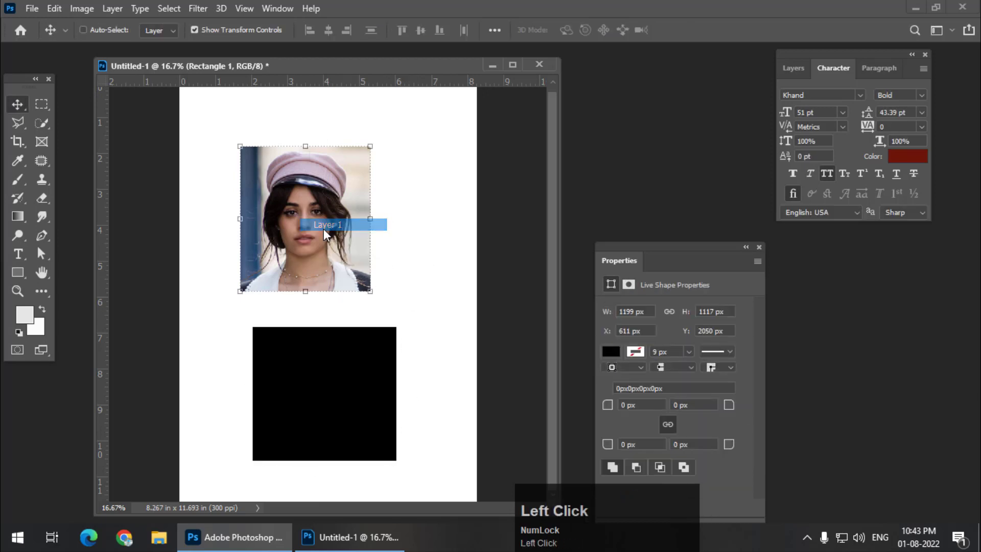
left_click_drag(336, 206, 353, 187)
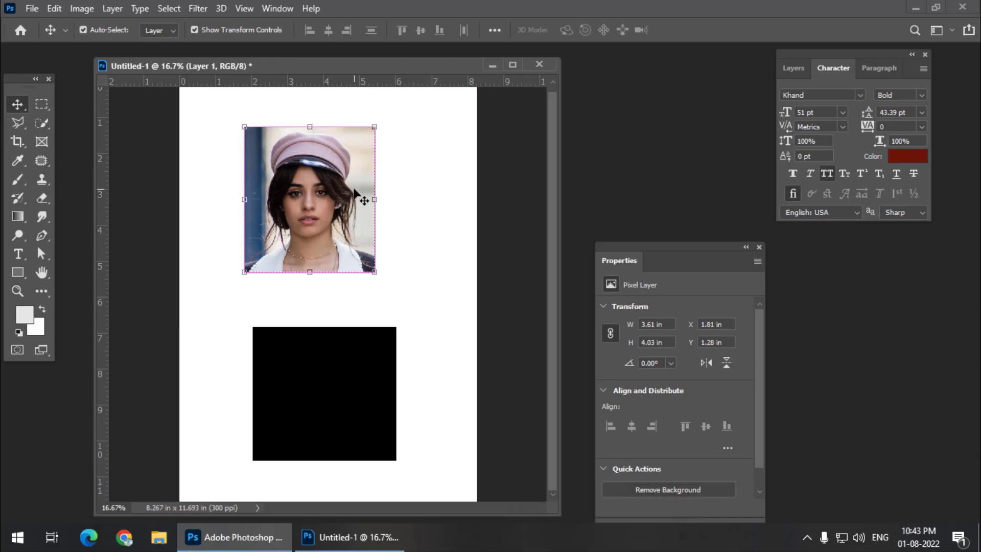
- Free Transform the photo with its reference point shown, trying the upper-right corner and returning the point to the centre
key("ctrl")
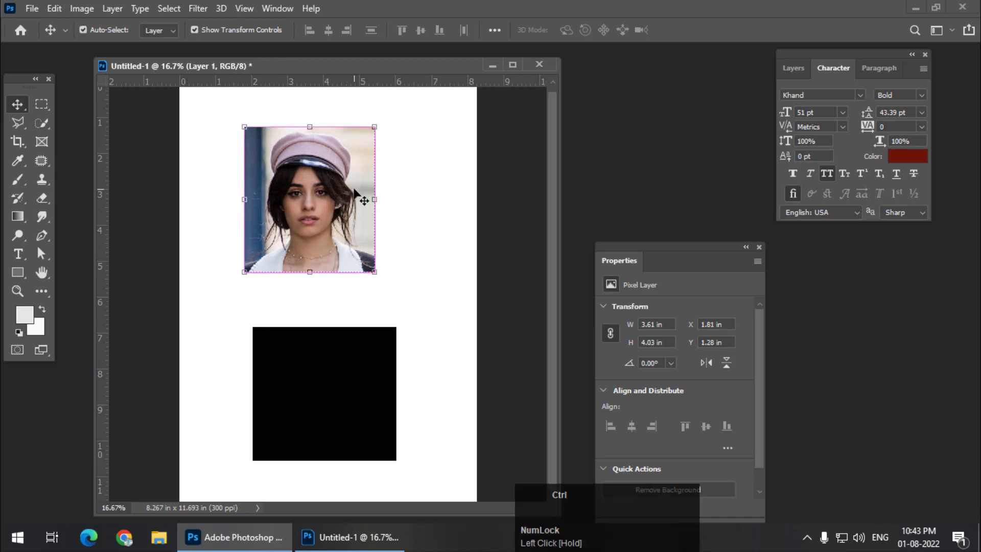
key("ctrl+t")
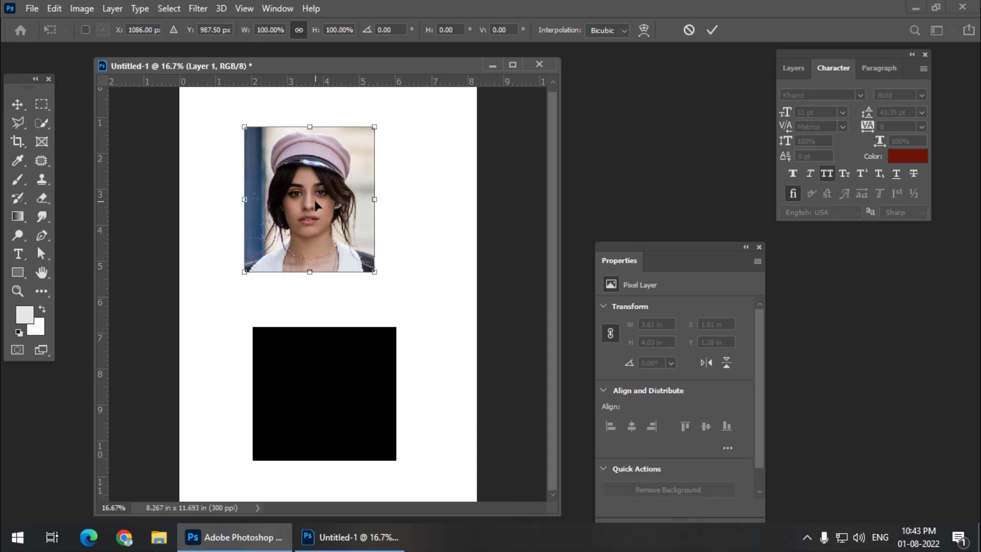
left_click(85, 30)
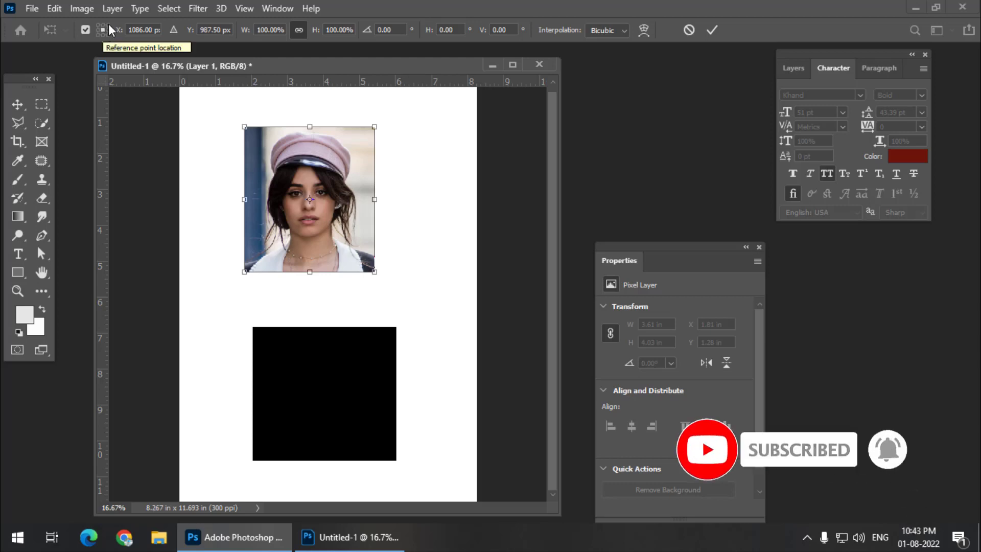
left_click(108, 26)
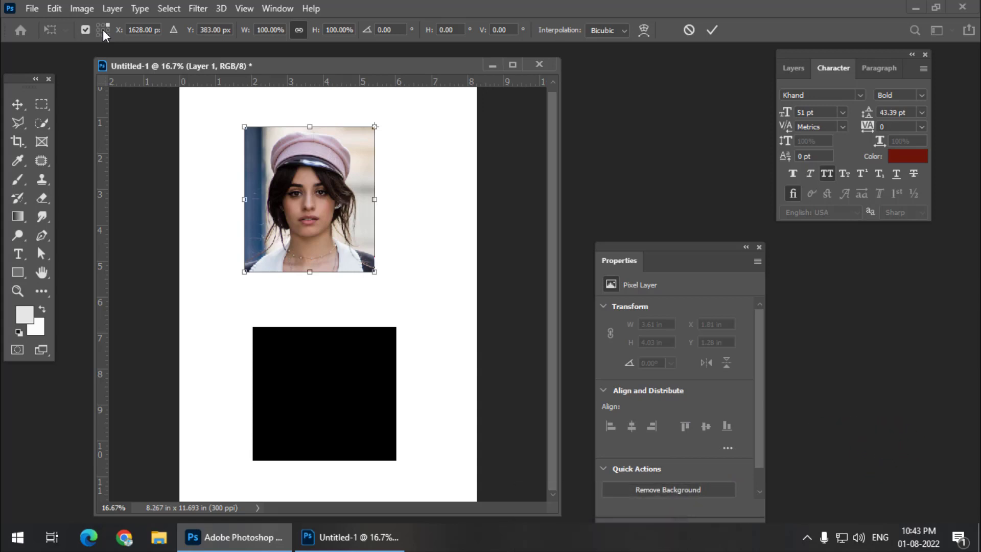
left_click(102, 29)
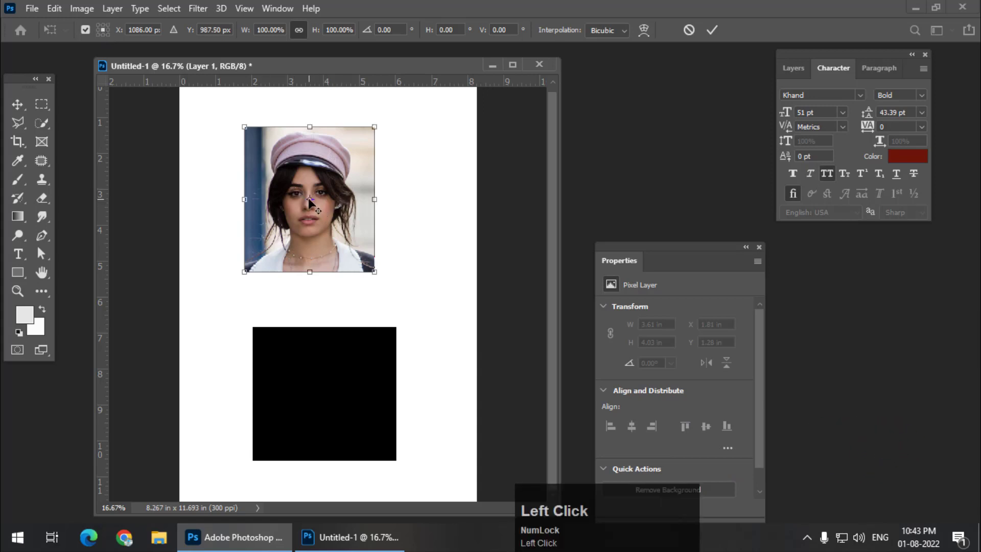
mouse_move(309, 199)
left_mouse_down()
mouse_move(291, 176)
mouse_move(277, 203)
mouse_move(309, 199)
left_mouse_up()
- Rotate the photo about its centre, shift the reference point near its upper-right corner, rotate to about -2.59 degrees and apply
left_click_drag(390, 109, 388, 140)
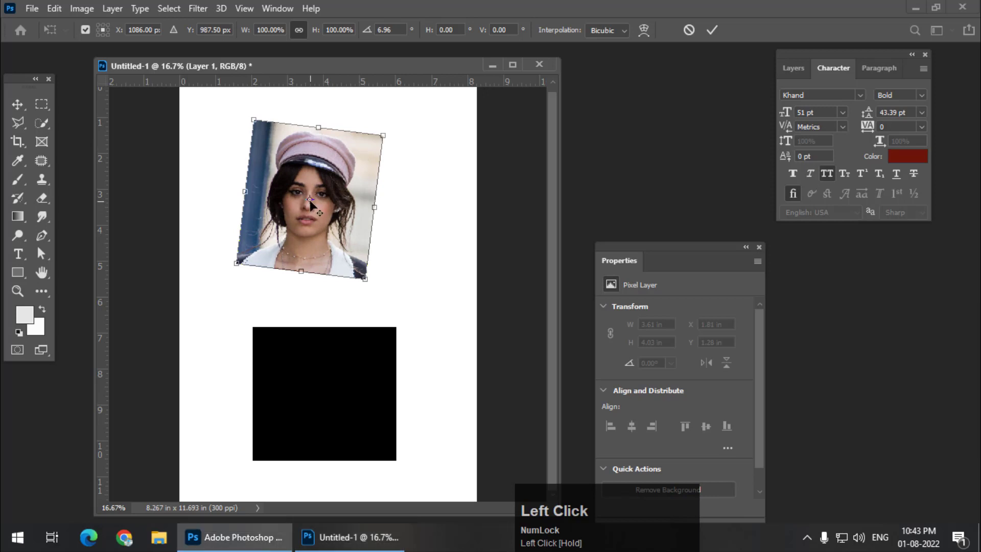
left_click_drag(310, 199, 376, 147)
left_click_drag(202, 272, 238, 276)
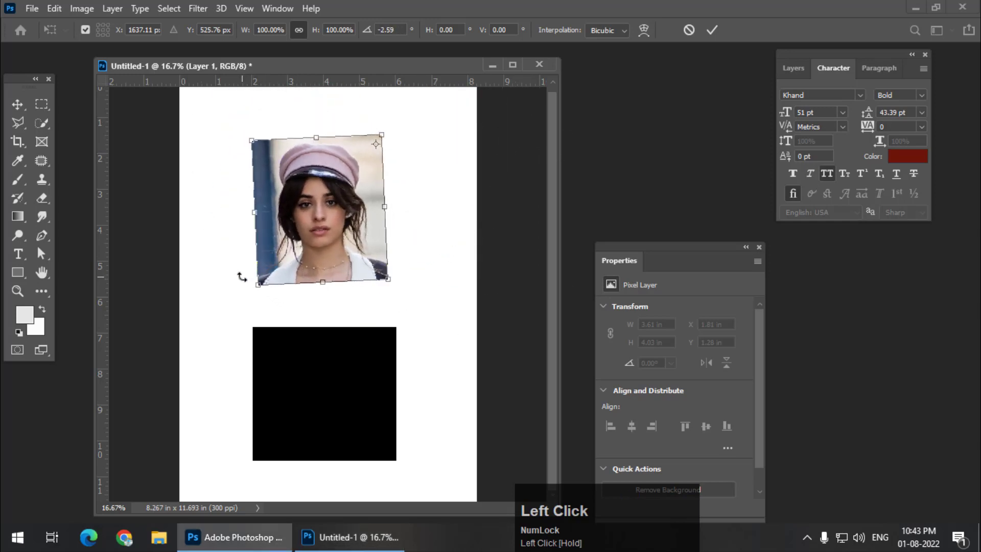
left_click(712, 30)
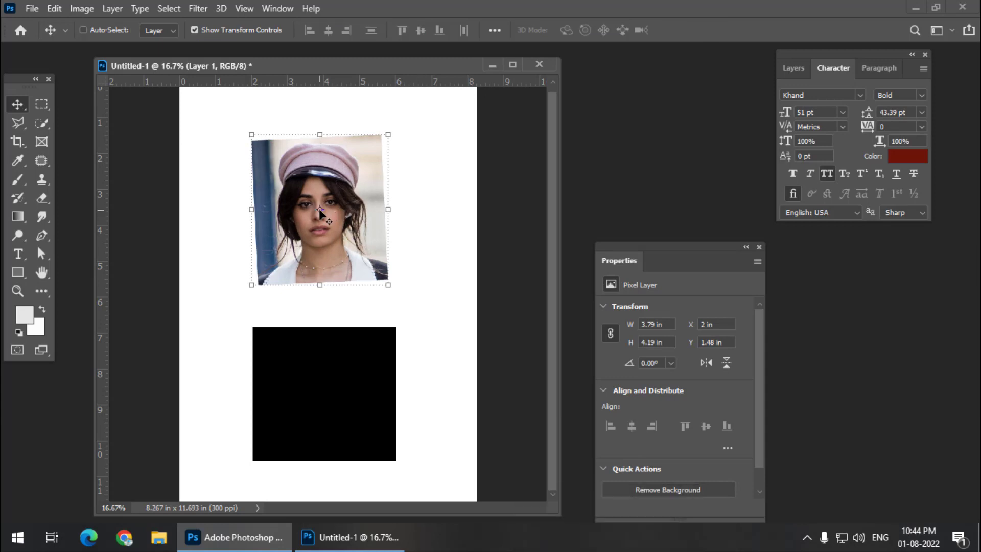
- Try rotating the photo again around a reference point near its upper-right corner, then cancel the transform
left_click_drag(319, 209, 379, 144)
mouse_move(216, 271)
left_mouse_down()
mouse_move(572, 278)
mouse_move(262, 143)
mouse_move(226, 262)
left_mouse_up()
key("Escape")
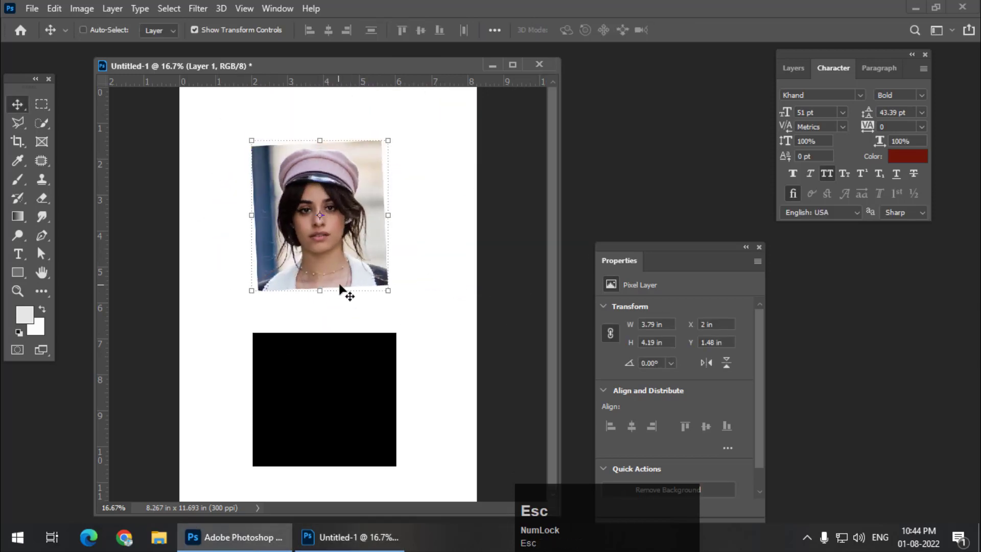
- Move the photo up to about Y 0.68 in and the black rectangle up to about X 581 px, Y 1810 px
left_click_drag(360, 230, 362, 202)
right_click(323, 373)
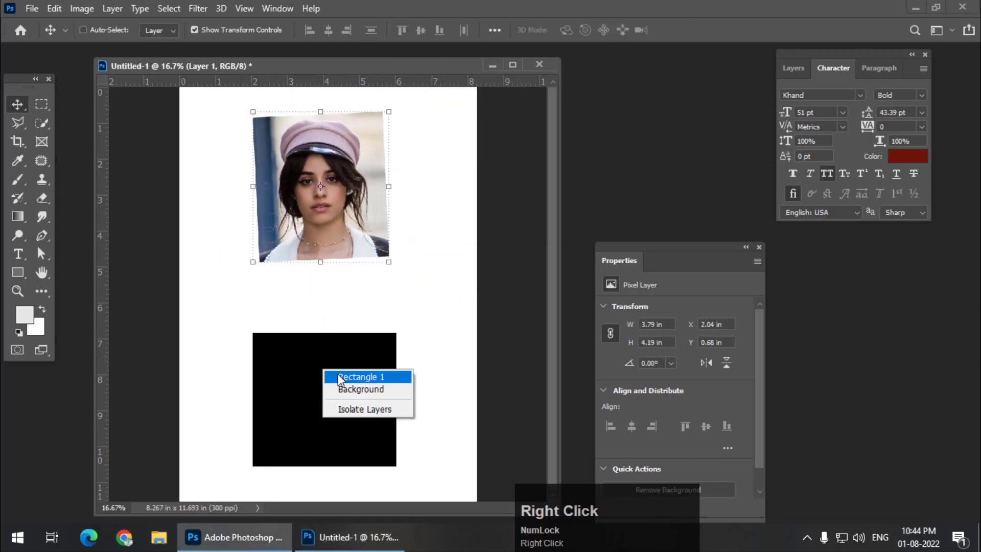
left_click(353, 377)
left_click_drag(346, 387, 337, 358)
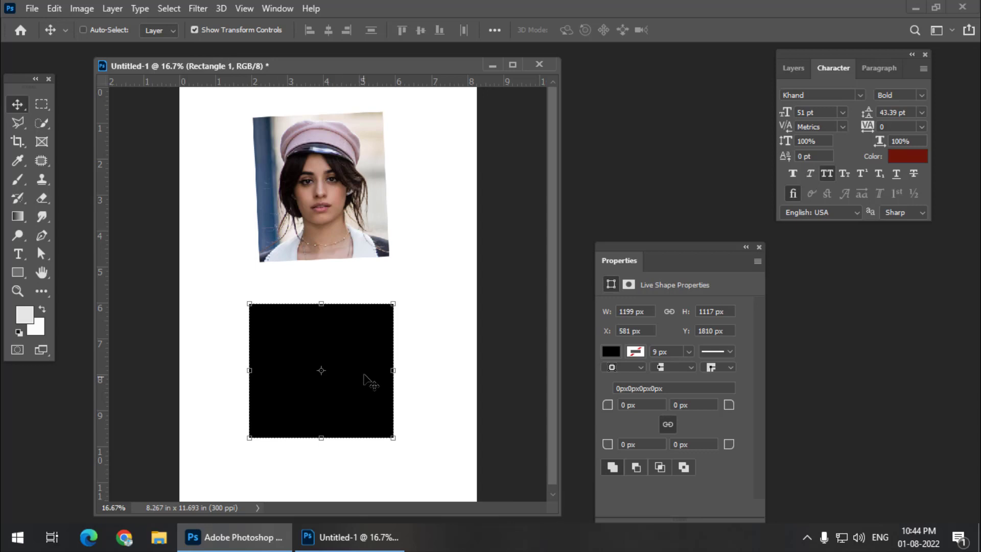
- Try rotating the black rectangle around a reference point placed near its upper-right corner, then cancel the transform
left_click_drag(320, 369, 364, 331)
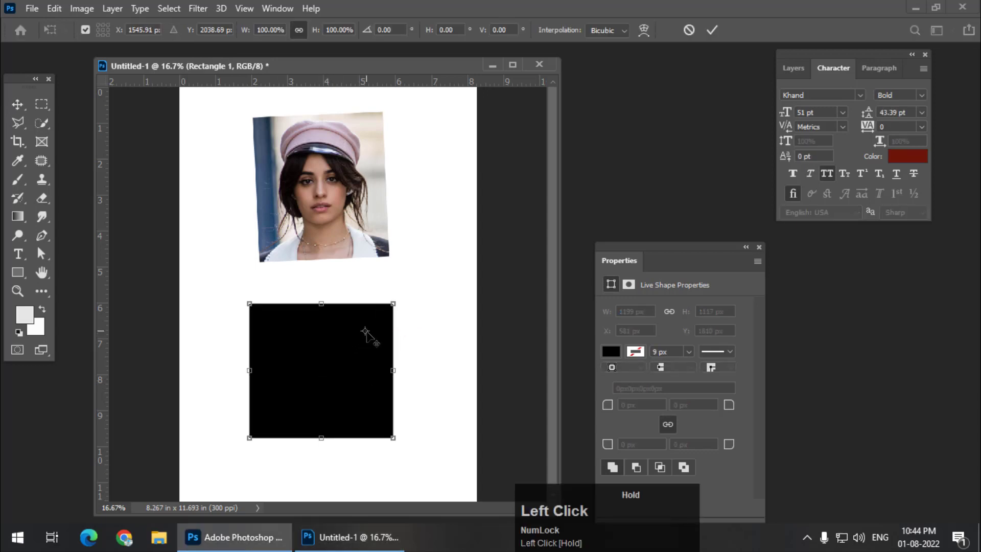
key("ctrl+plus")
scroll(373, 339, "down", 1)
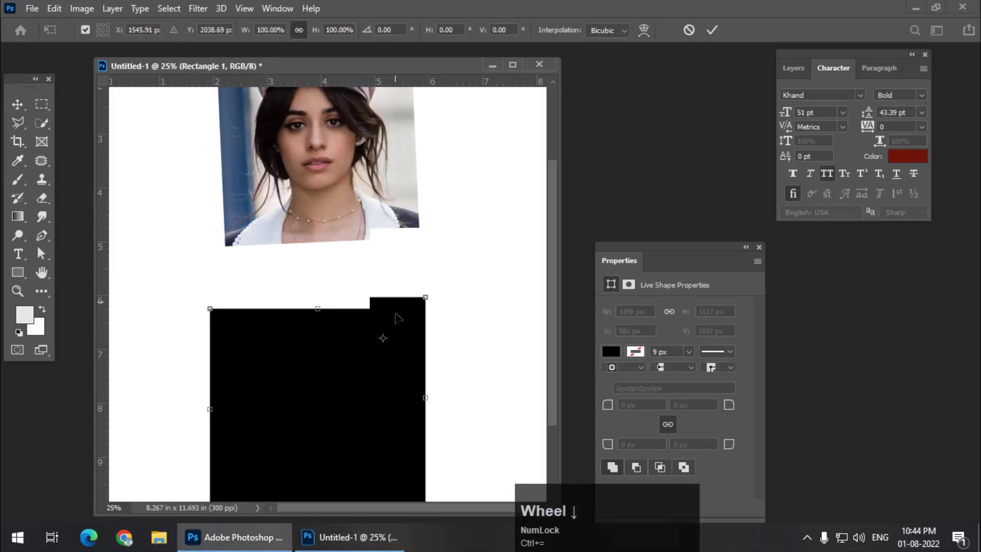
left_click_drag(383, 305, 413, 282)
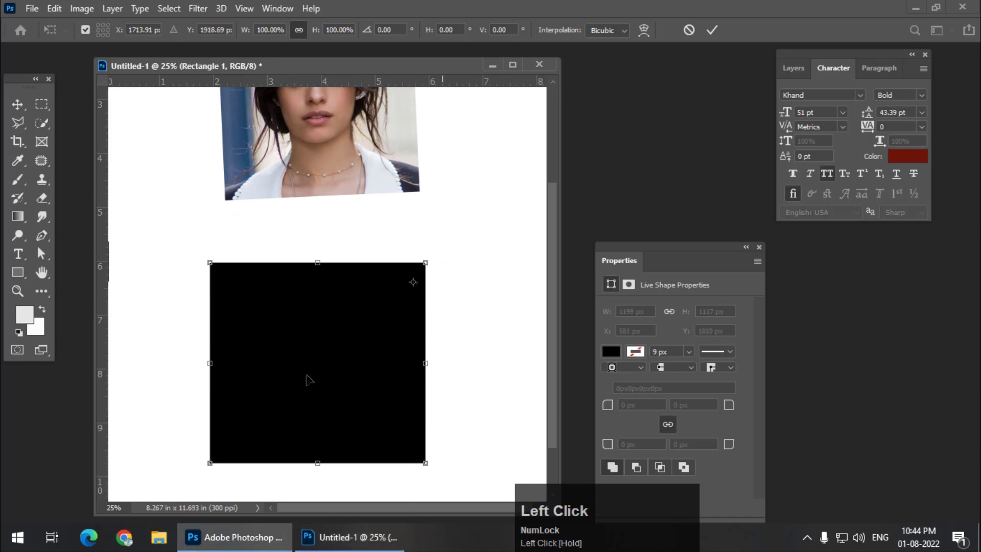
left_click_drag(162, 464, 233, 404)
key("Escape")
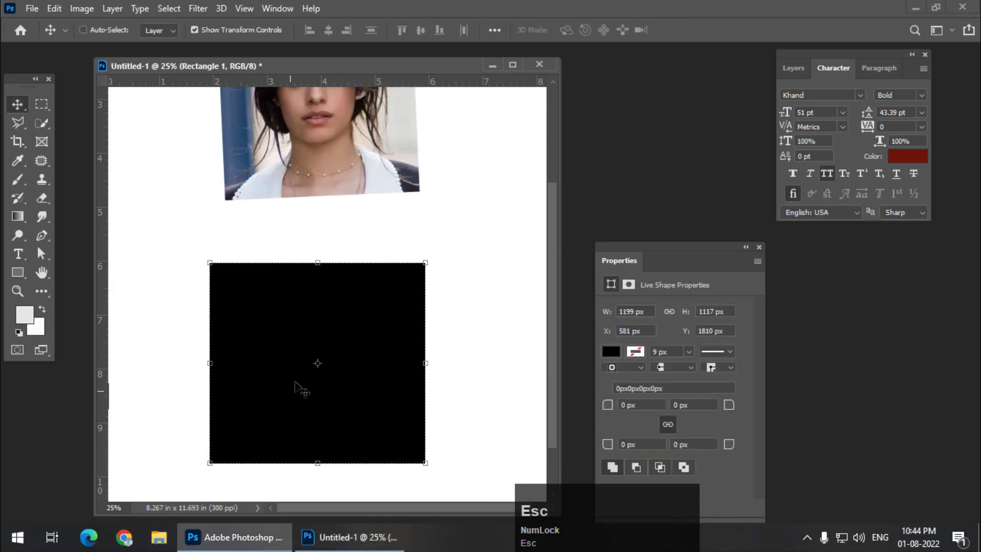
- Try rotating the black rectangle around a reference point placed toward its upper-left corner, then cancel the transform
left_click_drag(318, 363, 259, 300)
left_click_drag(445, 306, 465, 213)
key("Escape")
- Free Transform the rectangle, toggle its reference point off and on, try rotating around a point toward the upper right, and cancel
key("ctrl")
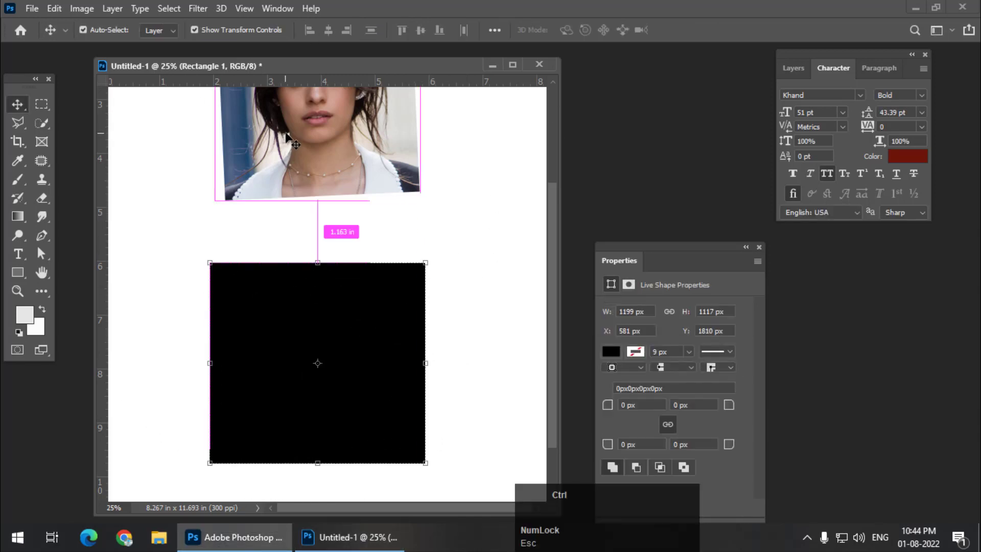
key("ctrl+t")
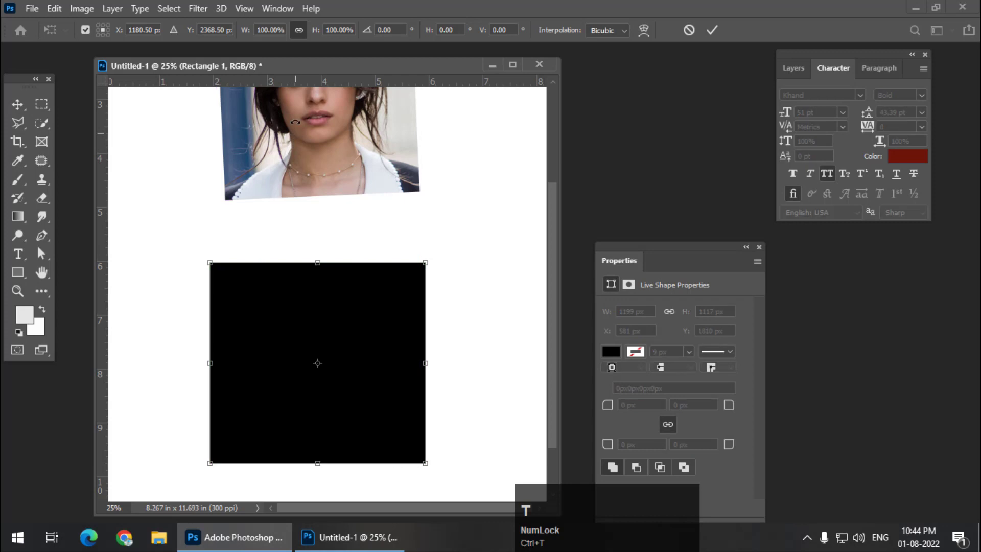
left_click(85, 29)
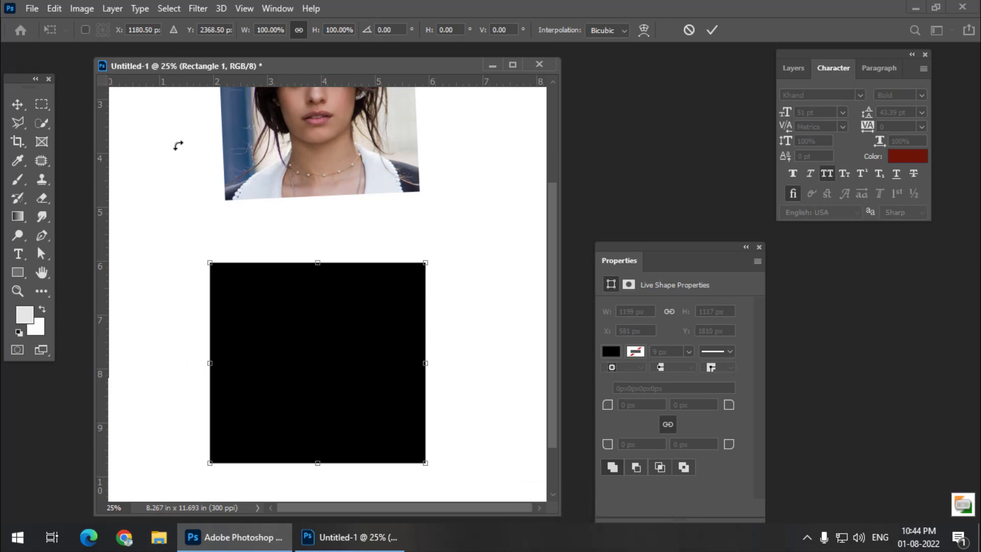
left_click(85, 30)
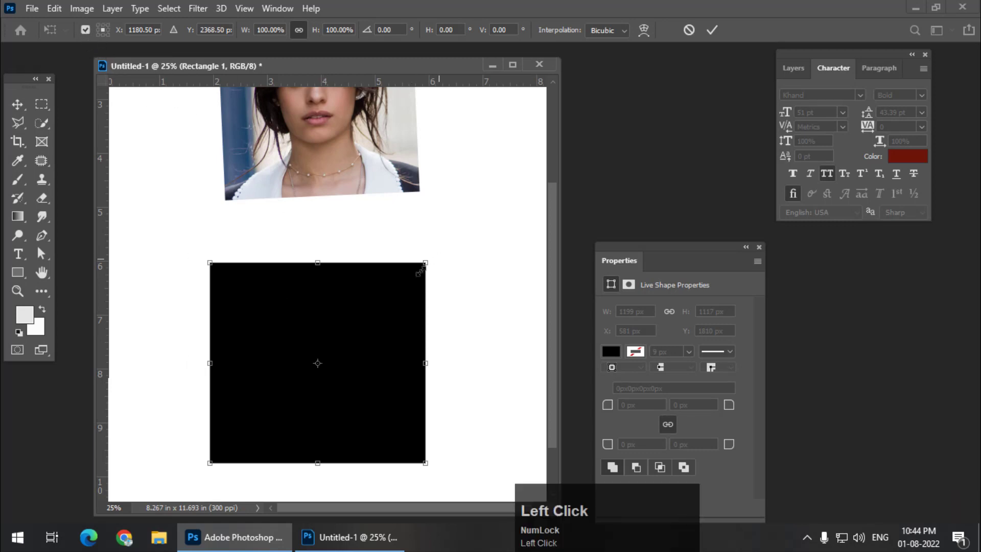
left_click_drag(318, 363, 390, 303)
left_click_drag(460, 283, 429, 225)
key("Escape")
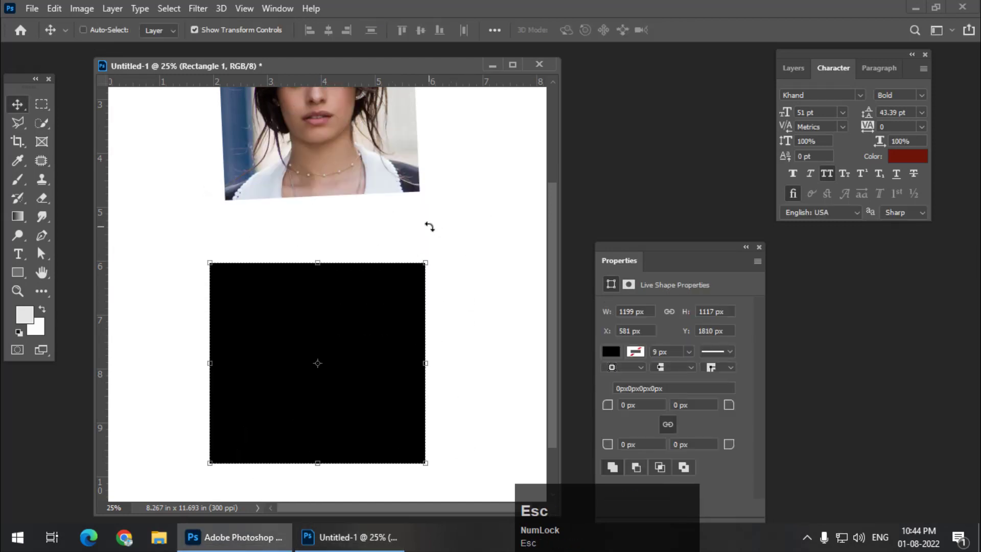